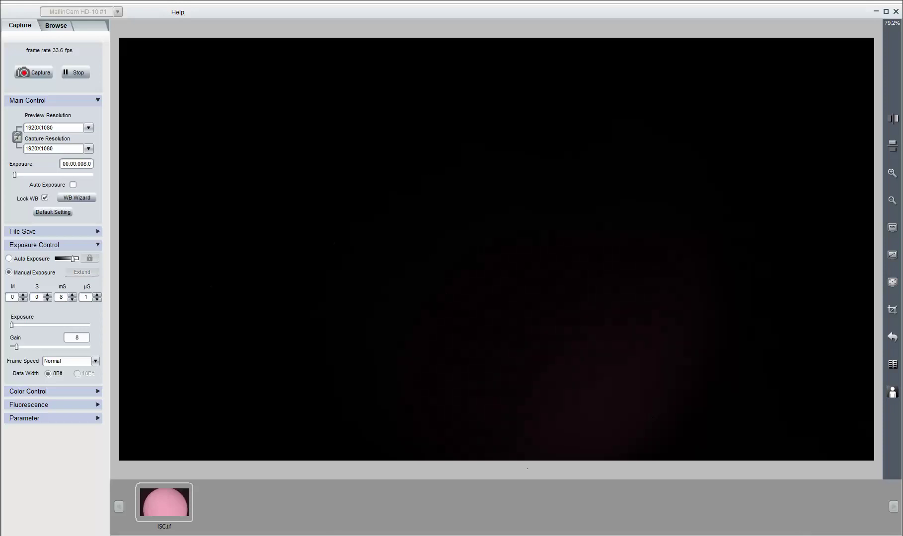
# Step: Adjust the manual exposure of the live solar image to 4 ms
pyautogui.click(73, 294)
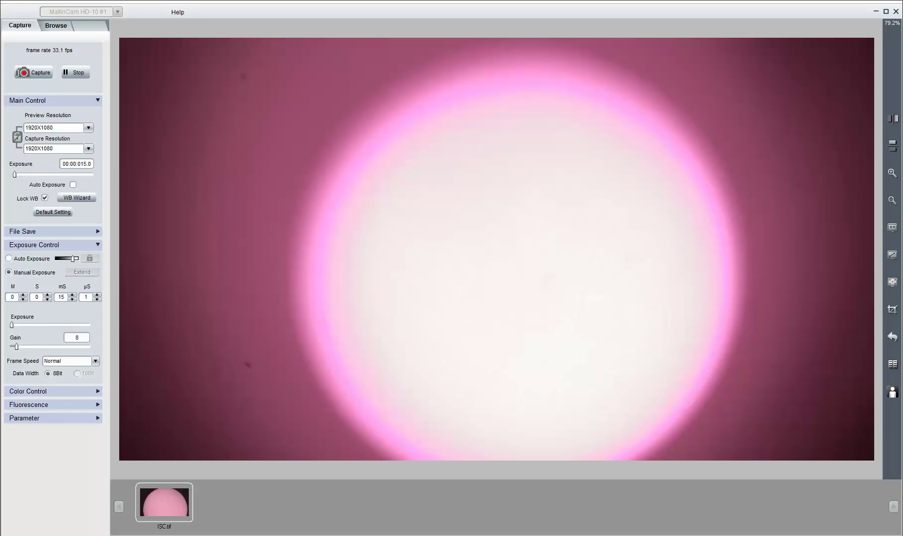
pyautogui.click(72, 299)
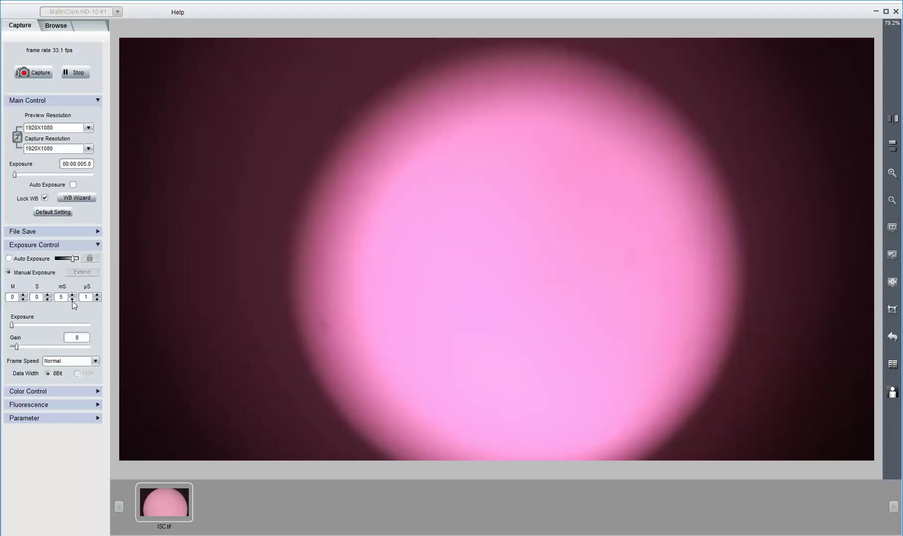
pyautogui.click(72, 300)
pyautogui.click(72, 300)
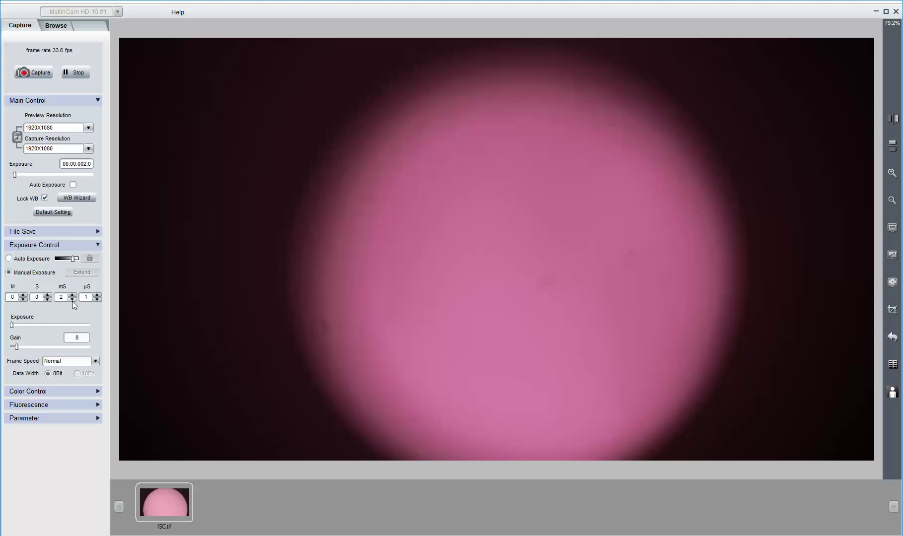
pyautogui.click(72, 295)
pyautogui.click(72, 295)
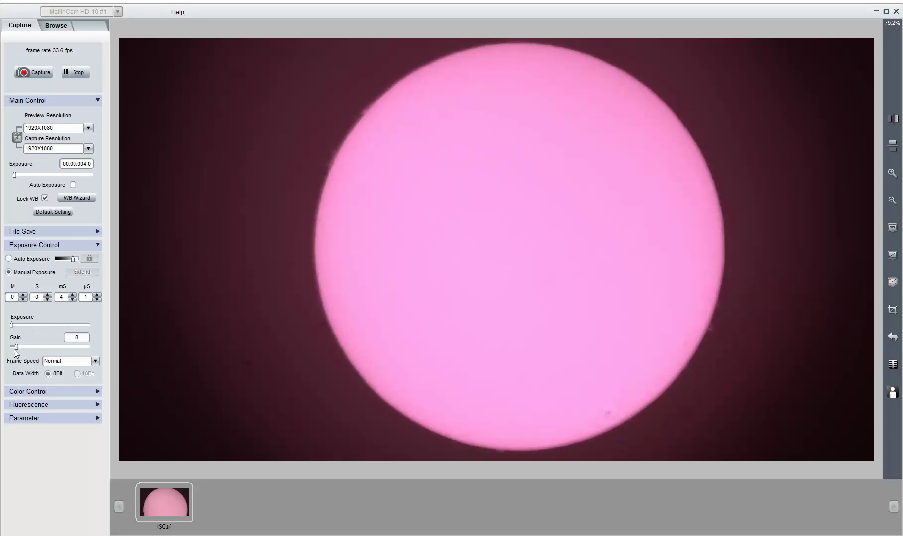
# Step: Lower the camera gain to 1 and set the frame speed to High
pyautogui.moveTo(17, 346); pyautogui.dragTo(10, 347)
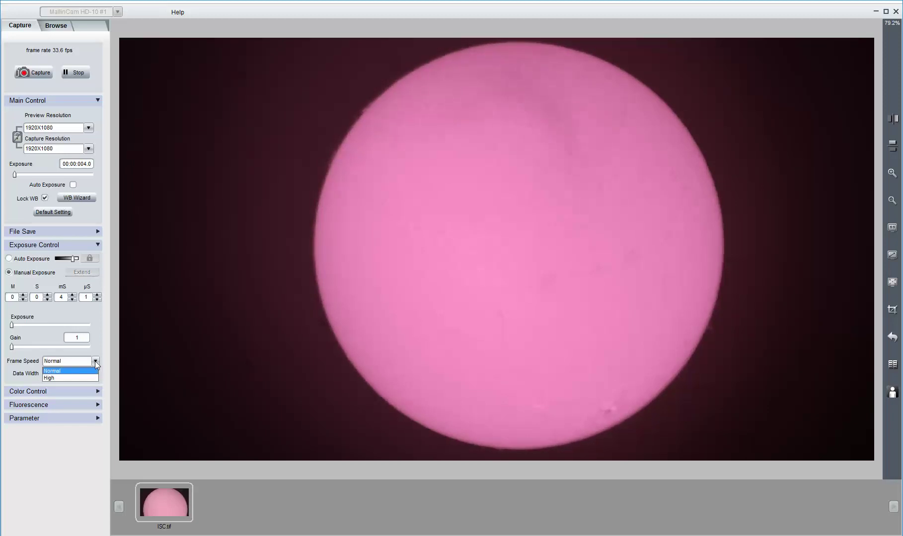
pyautogui.click(73, 378)
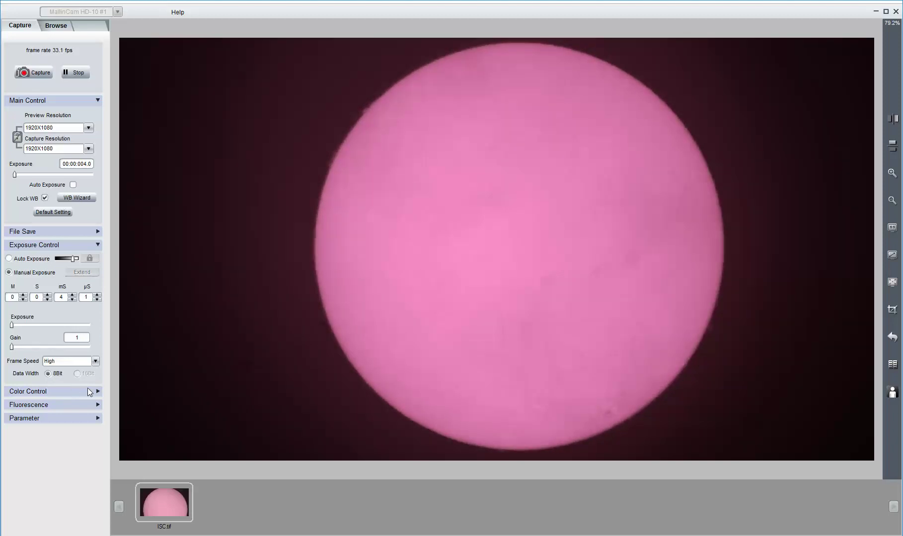
# Step: Set the RGB histogram's white level to 199 and its midtone level to 32
pyautogui.click(98, 405)
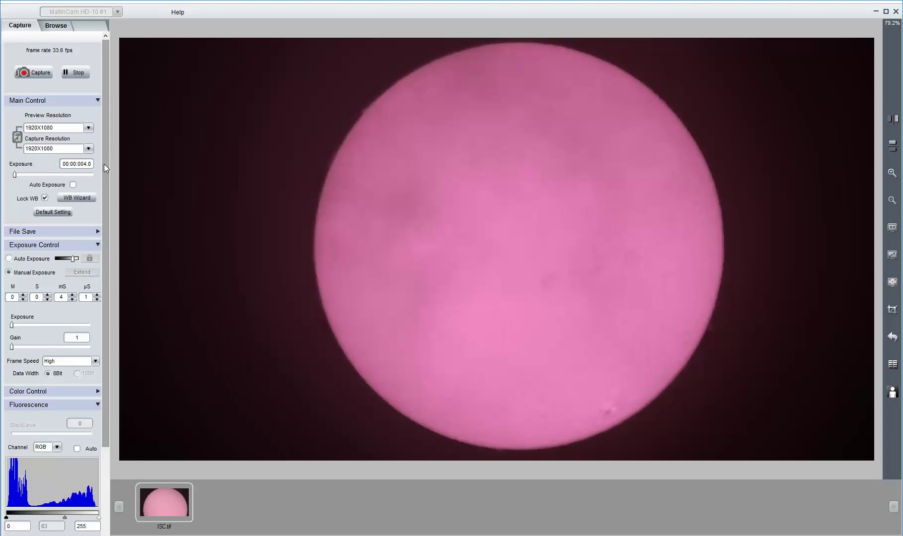
pyautogui.moveTo(105, 385); pyautogui.dragTo(103, 483)
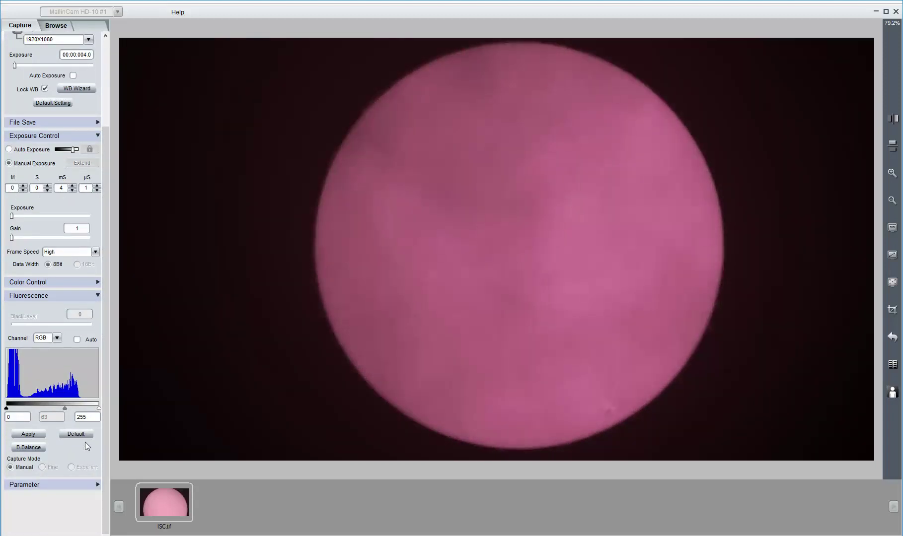
pyautogui.moveTo(99, 408); pyautogui.dragTo(79, 409)
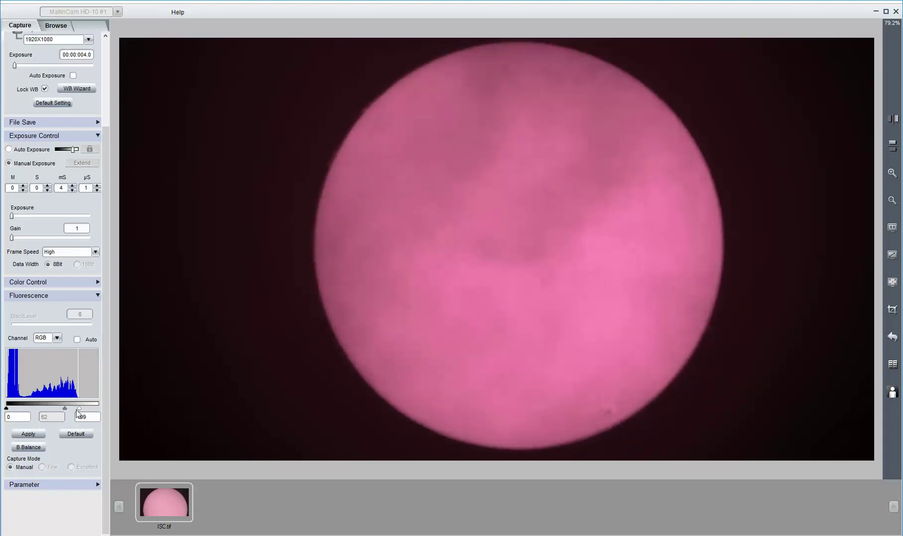
pyautogui.moveTo(65, 408); pyautogui.dragTo(40, 418)
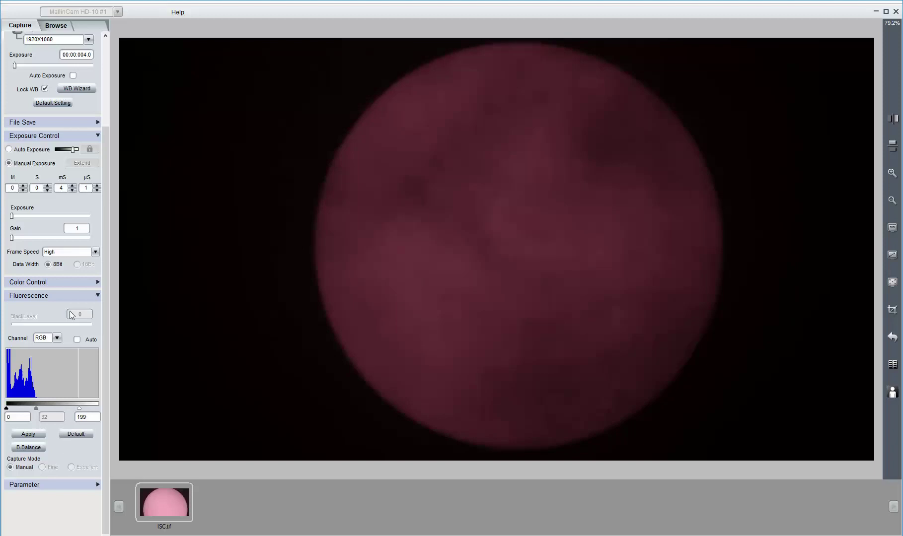
# Step: Reduce the colour saturation of the live image to 1
pyautogui.click(97, 283)
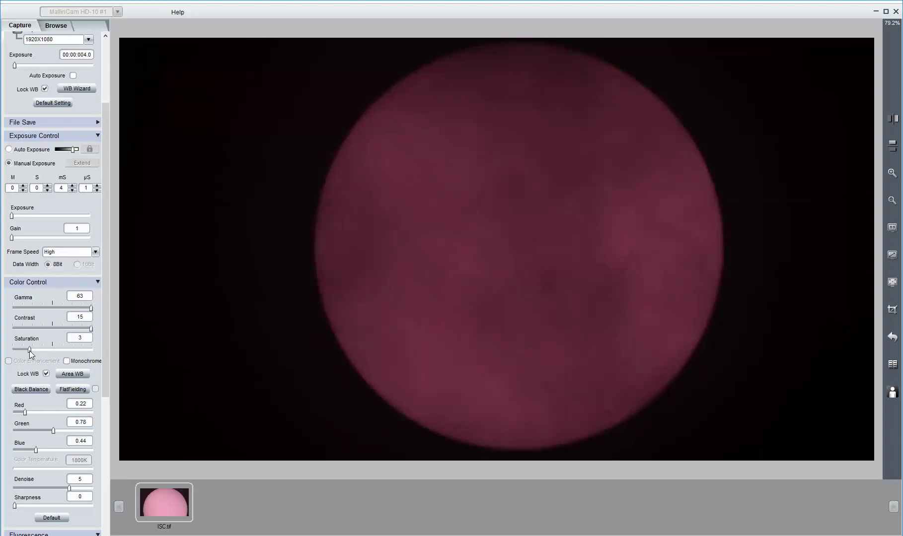
pyautogui.moveTo(30, 351); pyautogui.dragTo(27, 351)
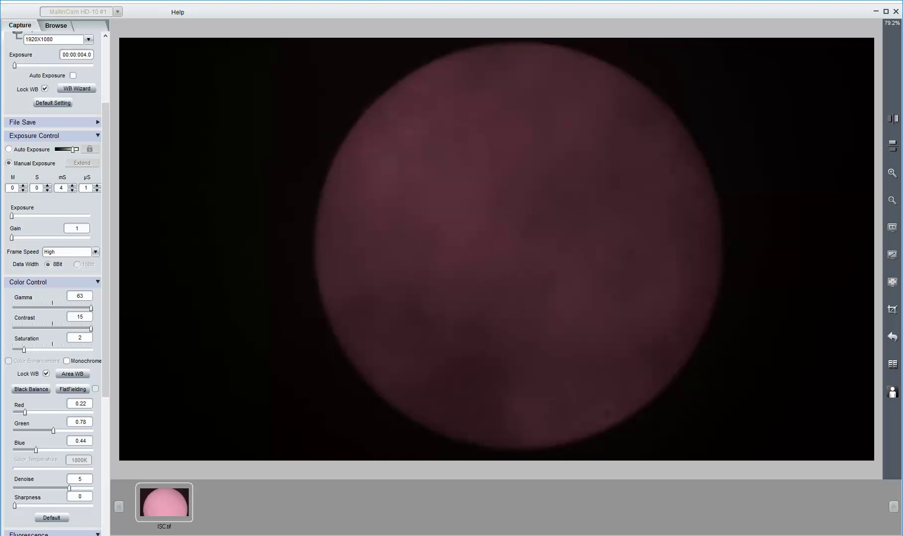
pyautogui.scroll(-5, 350, 513)
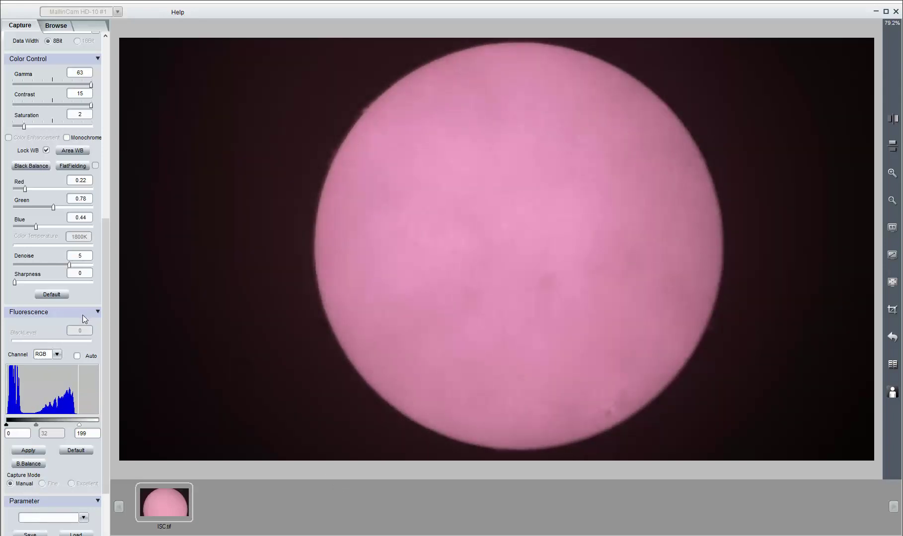
pyautogui.click(97, 312)
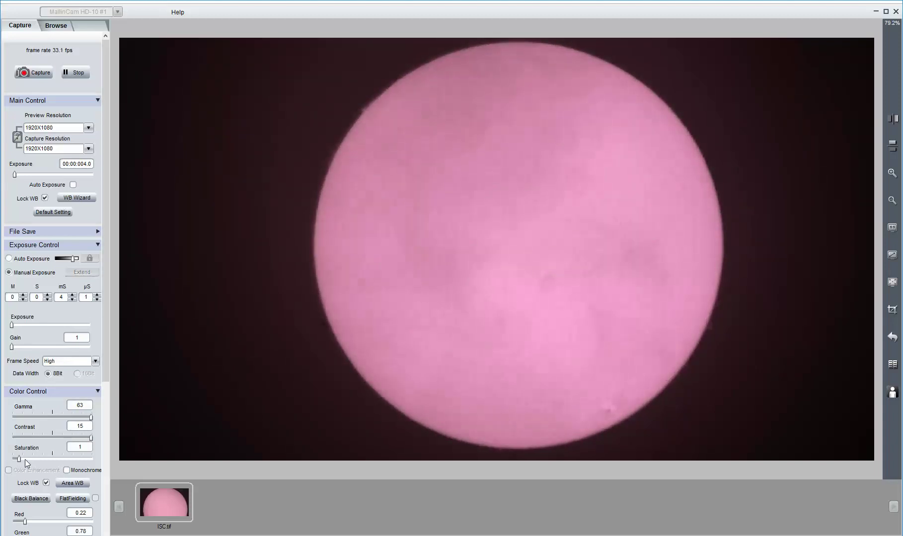
pyautogui.moveTo(24, 459); pyautogui.dragTo(22, 459)
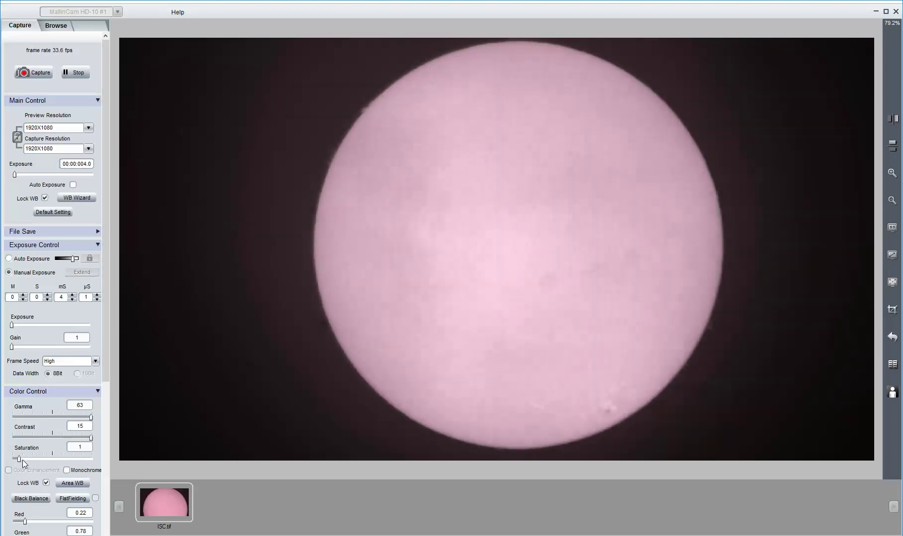
pyautogui.moveTo(20, 459); pyautogui.dragTo(23, 459)
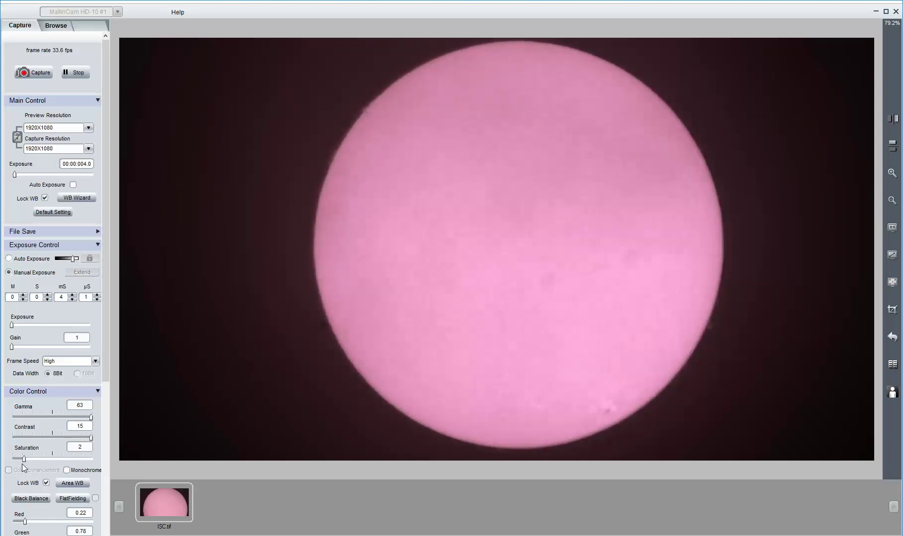
pyautogui.click(23, 459)
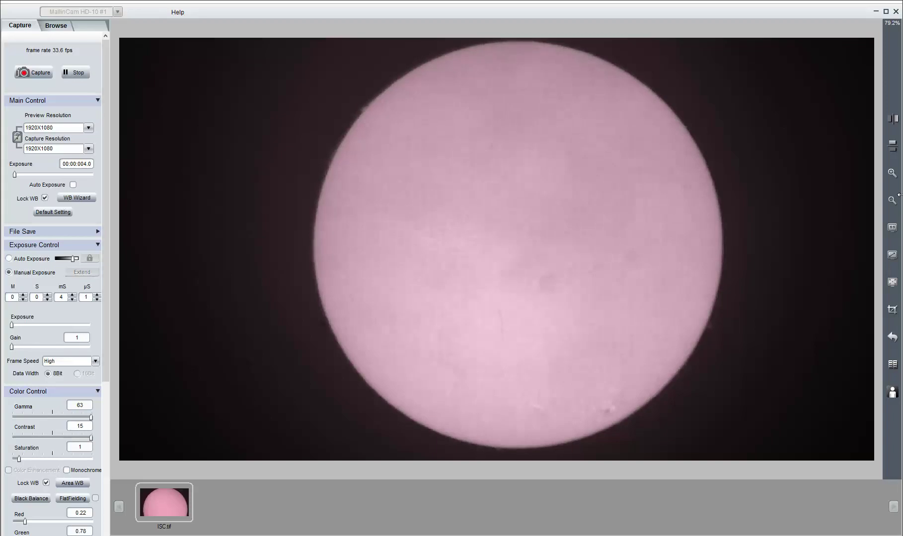
# Step: Examine the active region near the sun's lower-right limb at 200% magnification
pyautogui.click(892, 173)
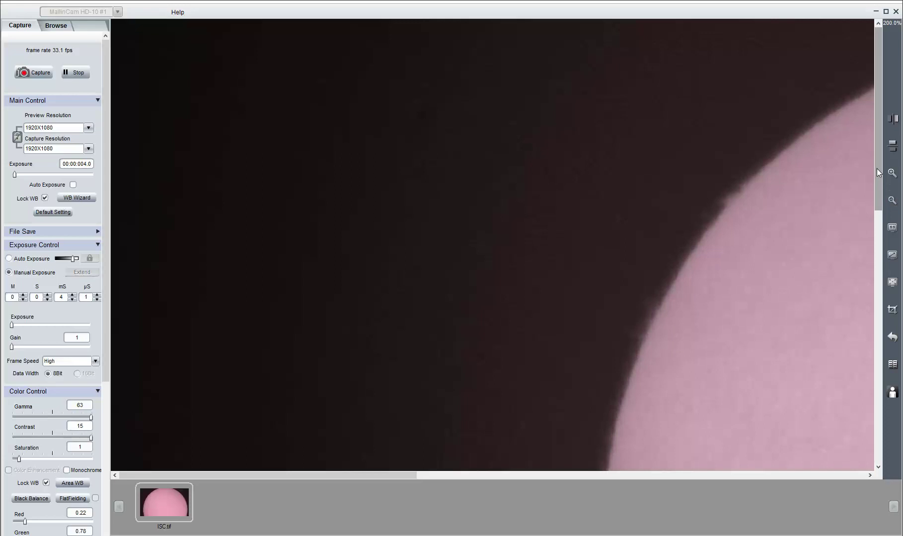
pyautogui.moveTo(877, 168); pyautogui.dragTo(861, 439)
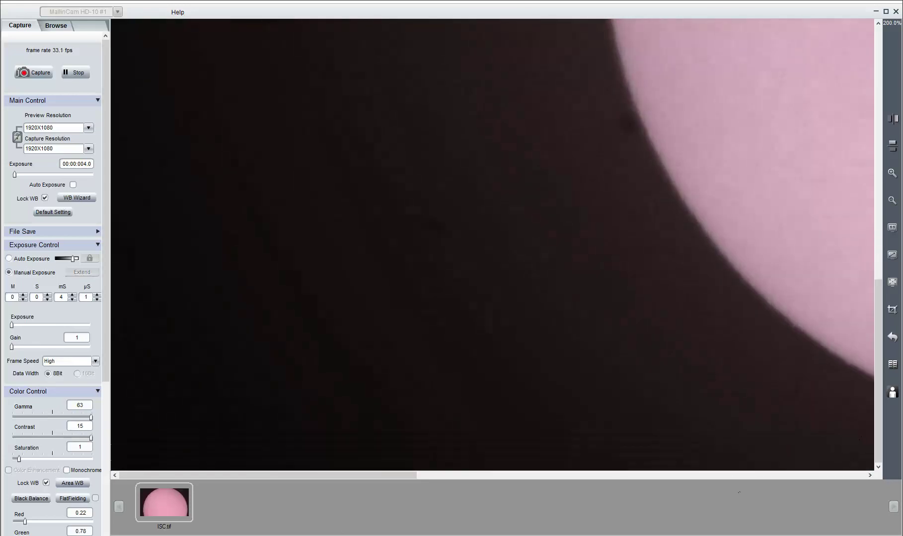
pyautogui.moveTo(389, 474); pyautogui.dragTo(724, 474)
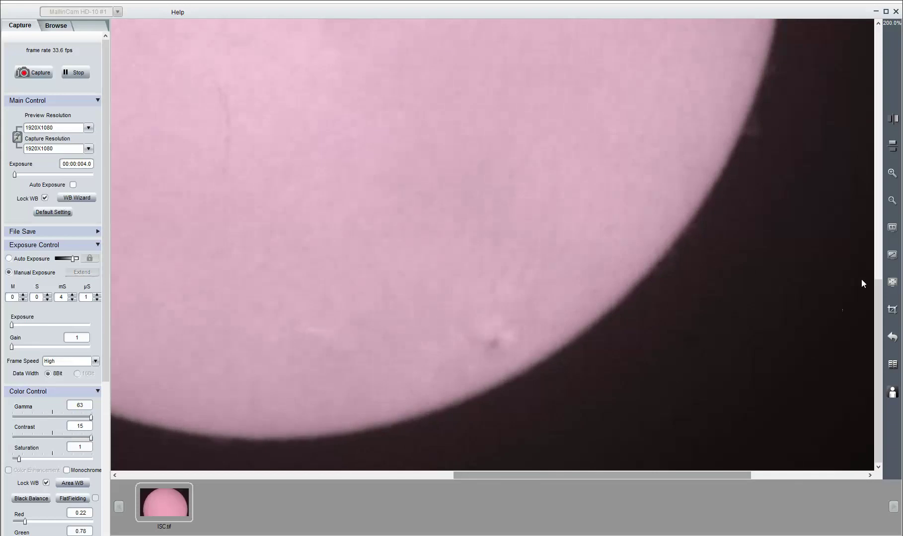
pyautogui.click(891, 201)
pyautogui.click(891, 200)
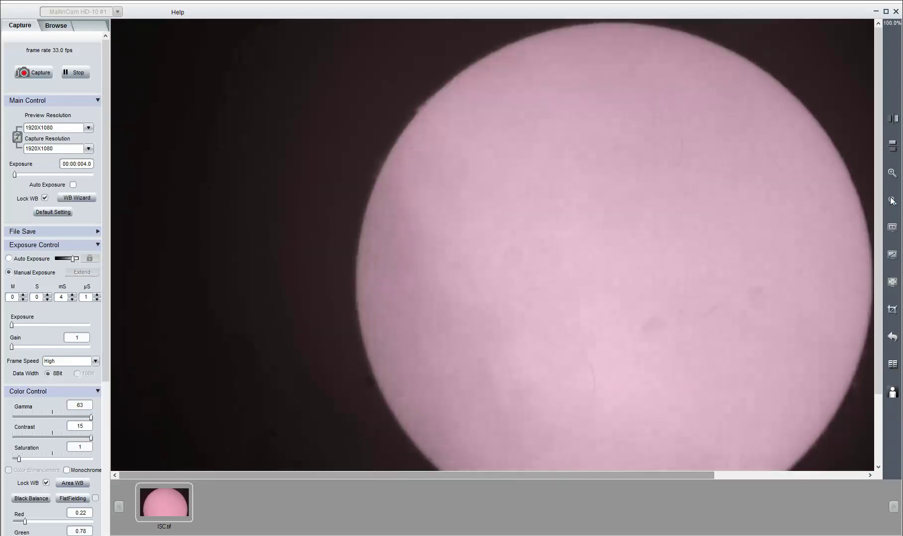
pyautogui.click(891, 200)
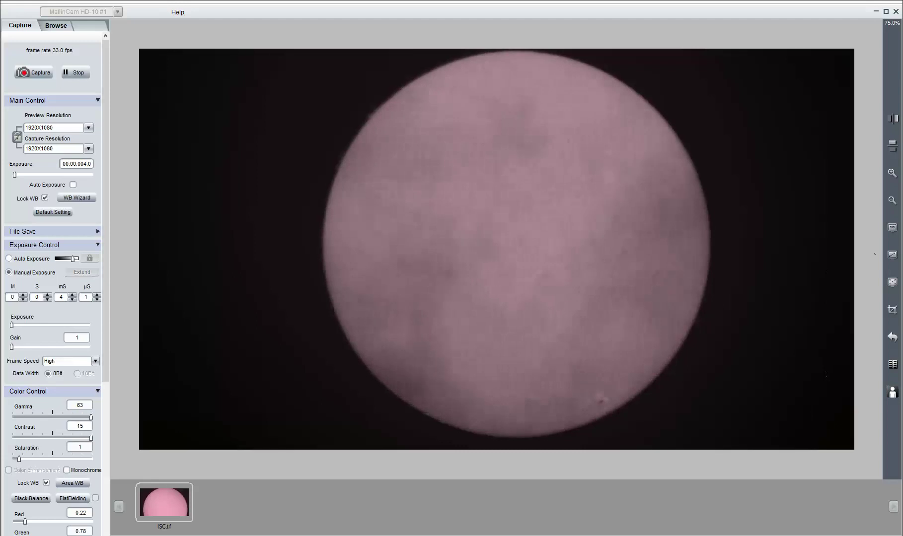
# Step: Raise the gain to 5 while inspecting the prominences on the sun's upper-left limb at 200%
pyautogui.click(892, 173)
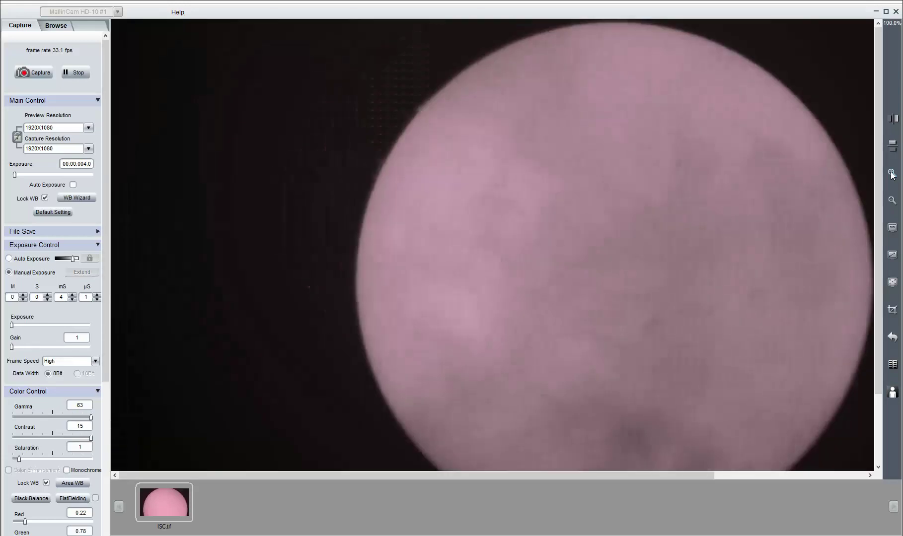
pyautogui.click(892, 173)
pyautogui.click(892, 173)
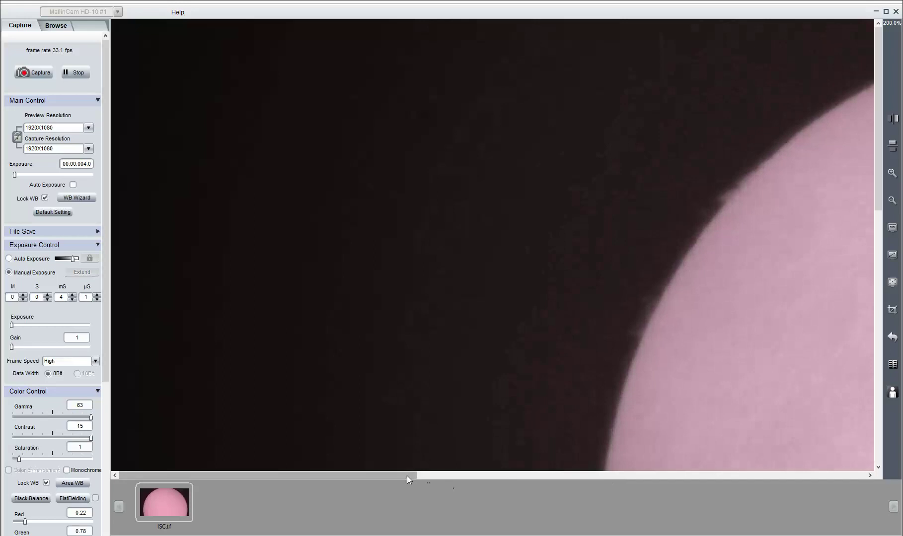
pyautogui.moveTo(408, 475); pyautogui.dragTo(498, 475)
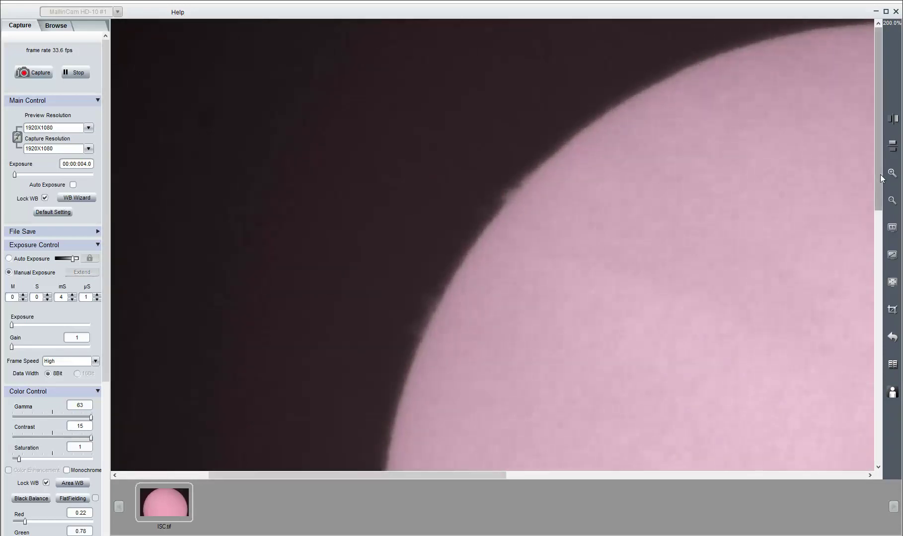
pyautogui.moveTo(880, 177); pyautogui.dragTo(880, 207)
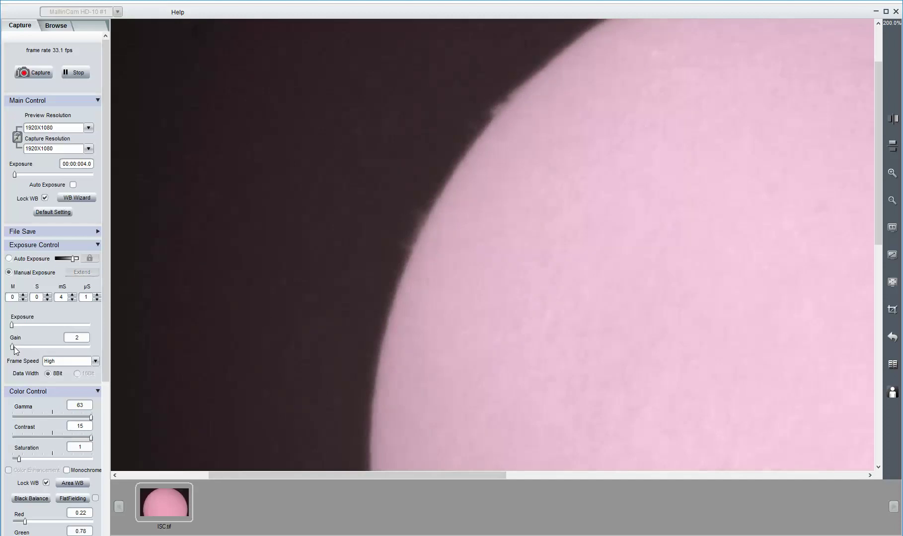
pyautogui.moveTo(14, 348); pyautogui.dragTo(16, 348)
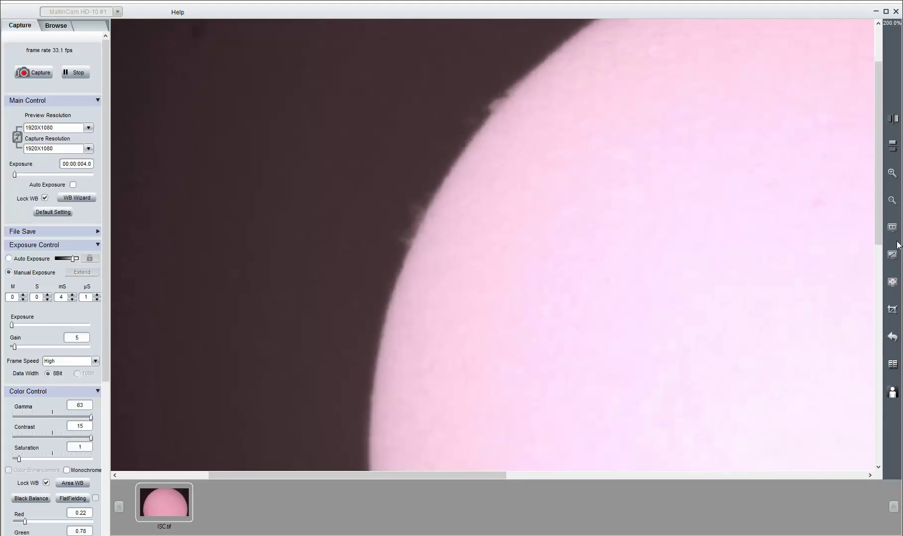
# Step: With the whole solar disk in view at 75%, reduce the manual exposure to 1 ms
pyautogui.click(891, 200)
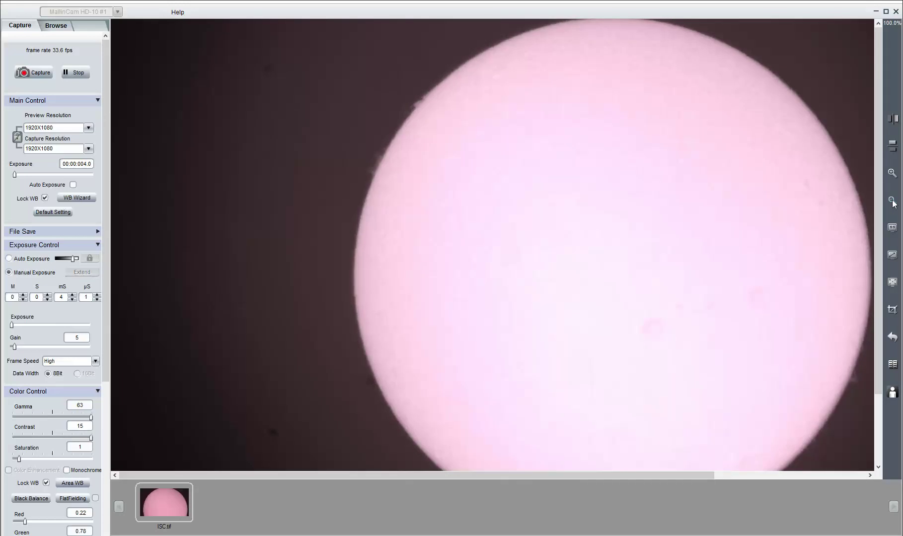
pyautogui.click(892, 201)
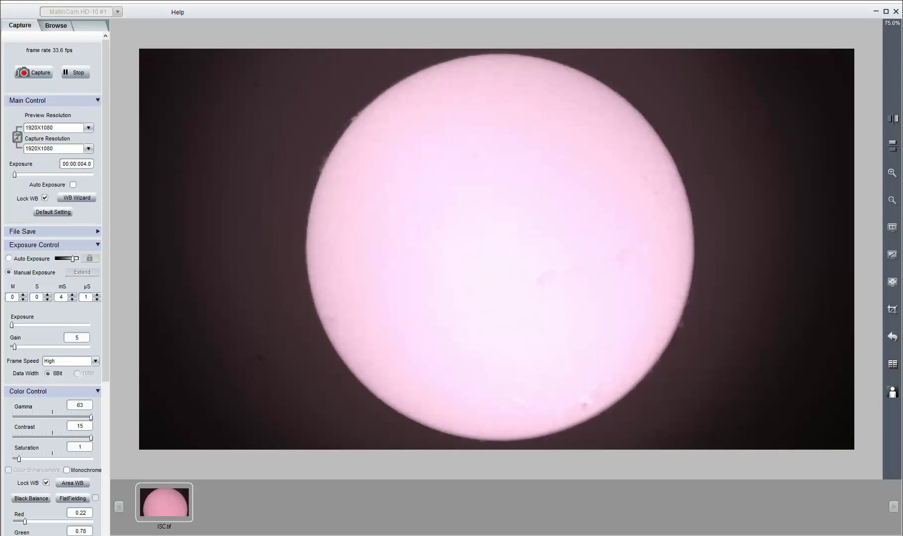
pyautogui.click(72, 300)
pyautogui.click(73, 300)
pyautogui.click(73, 300)
pyautogui.click(73, 300)
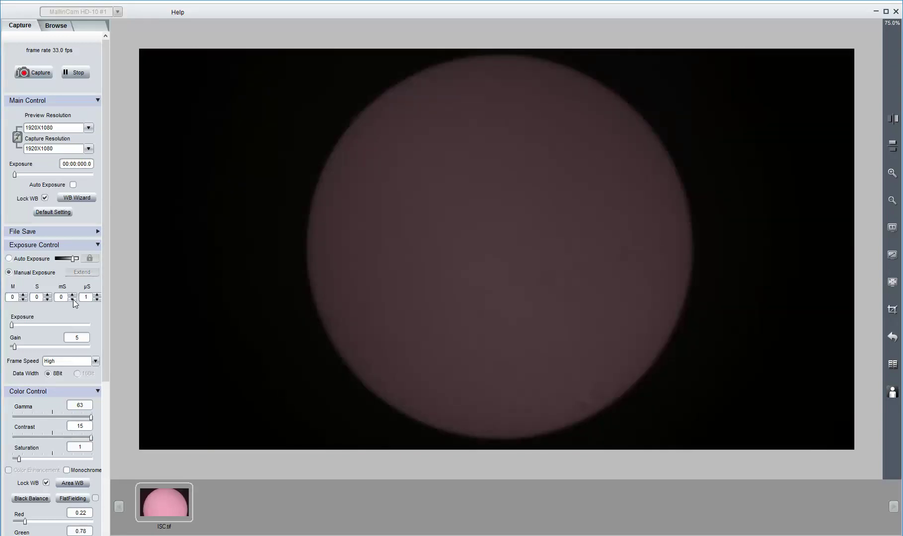
pyautogui.click(73, 297)
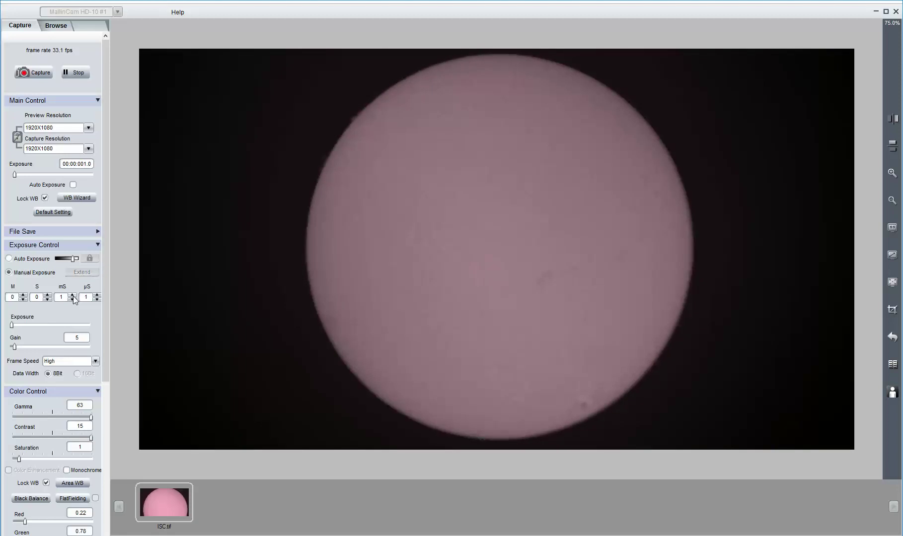
pyautogui.click(72, 297)
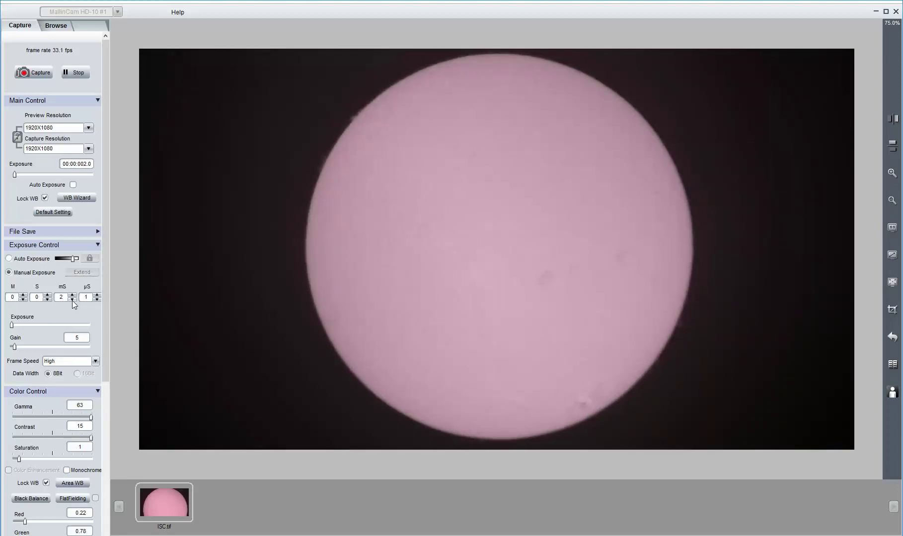
pyautogui.click(73, 299)
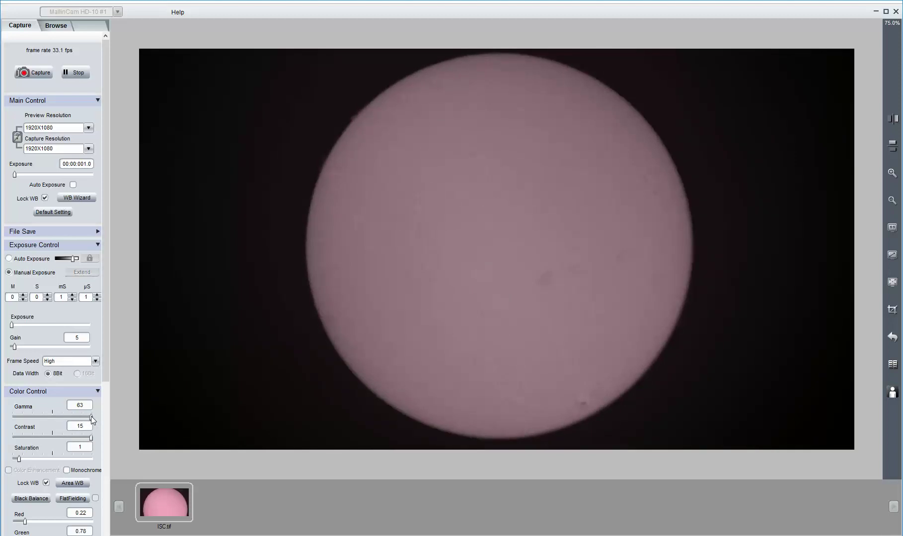
# Step: Set the gamma to 56 and lower the contrast slightly
pyautogui.moveTo(91, 416)
pyautogui.mouseDown()
pyautogui.moveTo(72, 417)
pyautogui.moveTo(84, 422)
pyautogui.mouseUp()
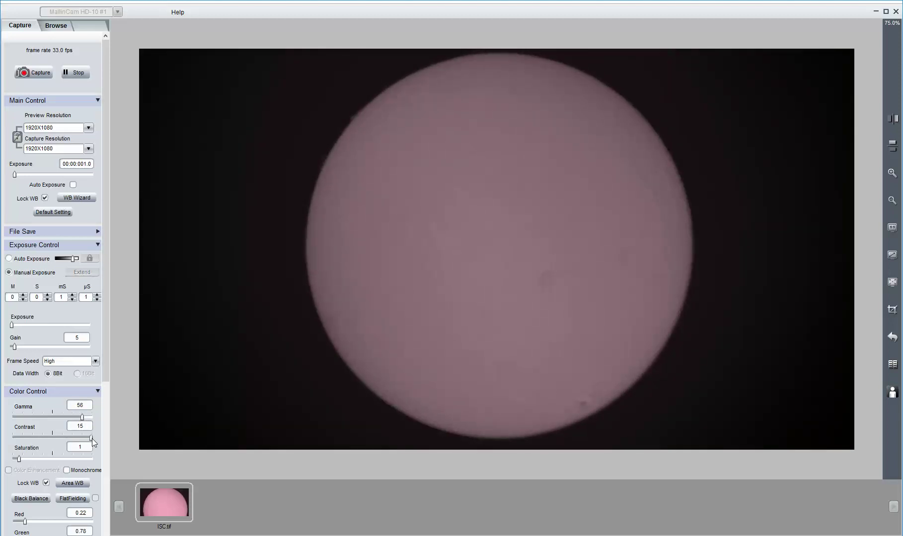
pyautogui.moveTo(91, 437)
pyautogui.mouseDown()
pyautogui.moveTo(58, 440)
pyautogui.moveTo(86, 439)
pyautogui.mouseUp()
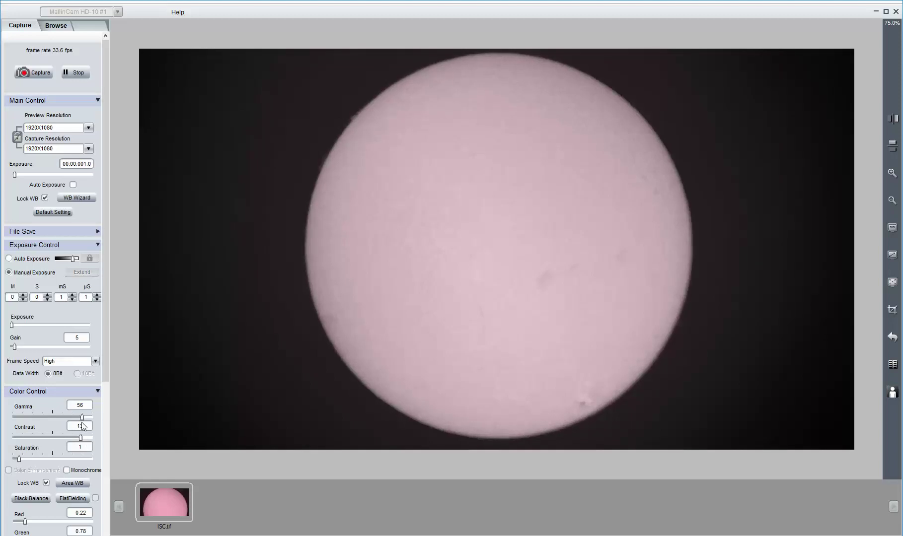
# Step: Set the gamma to 38, try a gain of 35, and bring the gain down to 1
pyautogui.moveTo(83, 419); pyautogui.dragTo(62, 418)
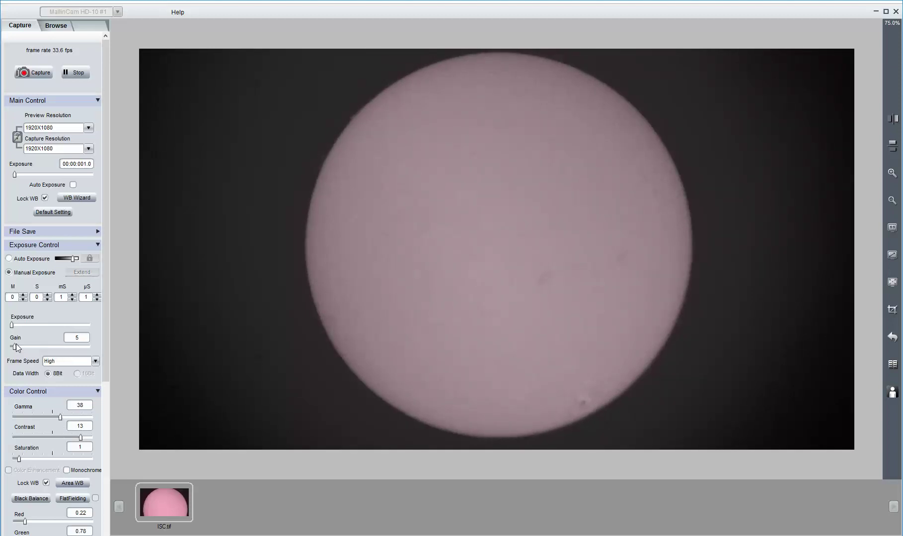
pyautogui.moveTo(16, 348); pyautogui.dragTo(14, 347)
pyautogui.moveTo(14, 346); pyautogui.dragTo(41, 347)
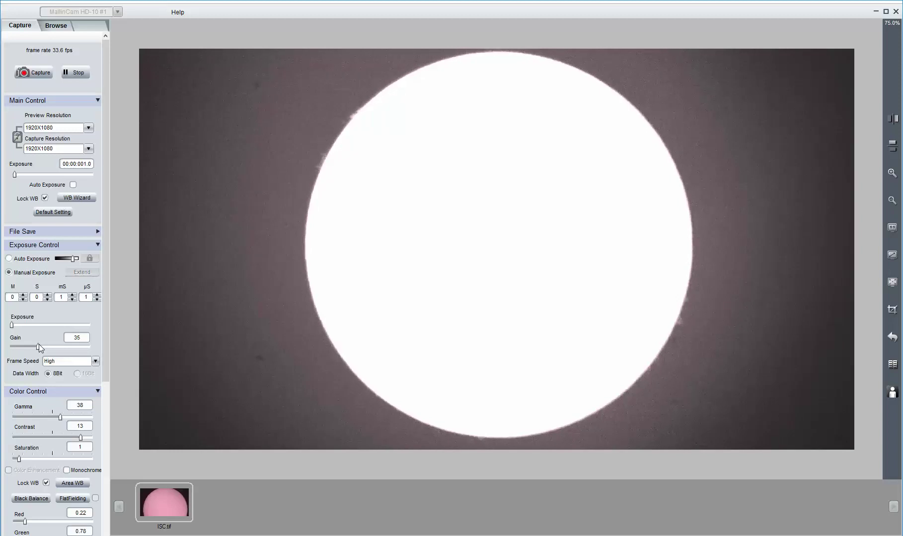
pyautogui.moveTo(36, 345); pyautogui.dragTo(12, 348)
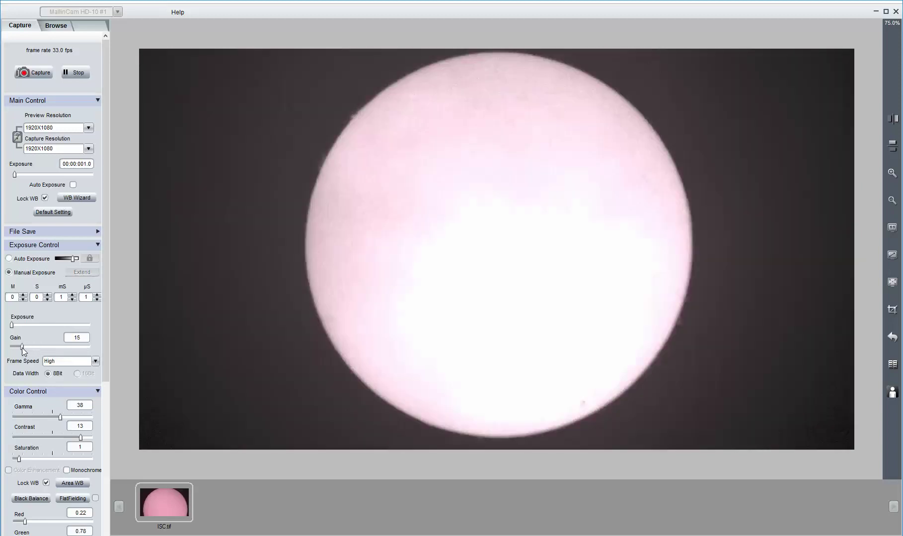
# Step: Raise the manual exposure to 13 ms to bring out the prominences around the sun's limb
pyautogui.click(73, 295)
pyautogui.click(73, 295)
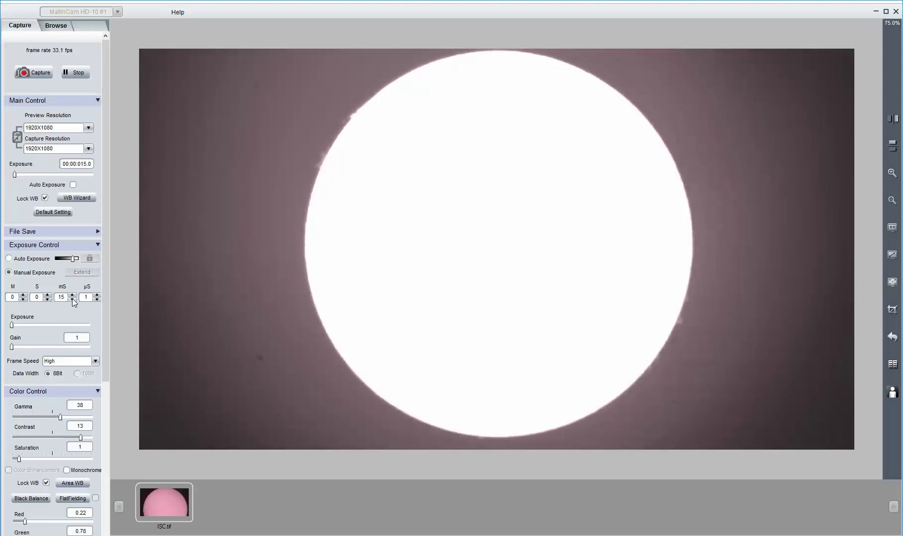
pyautogui.click(72, 299)
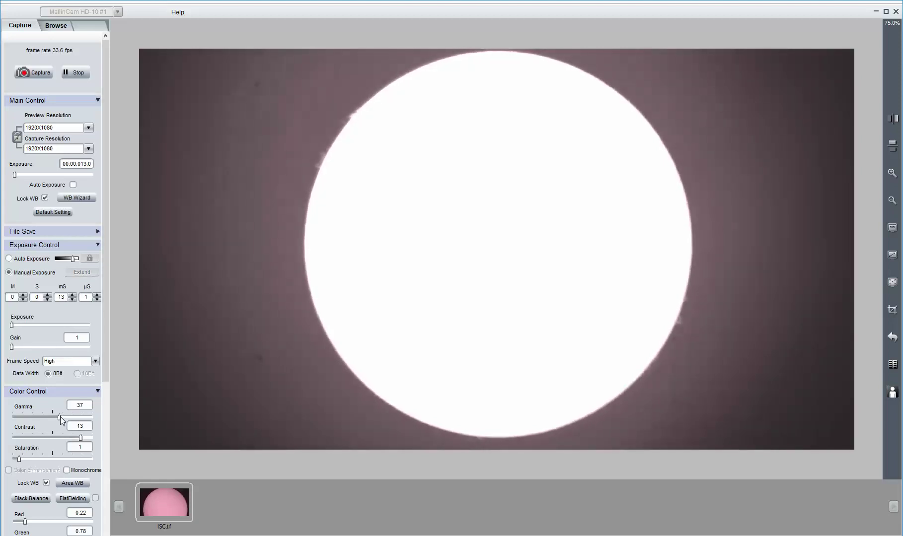
# Step: Set the gamma to 59 and the contrast to 15, keeping the saturation at 1
pyautogui.moveTo(63, 416); pyautogui.dragTo(87, 421)
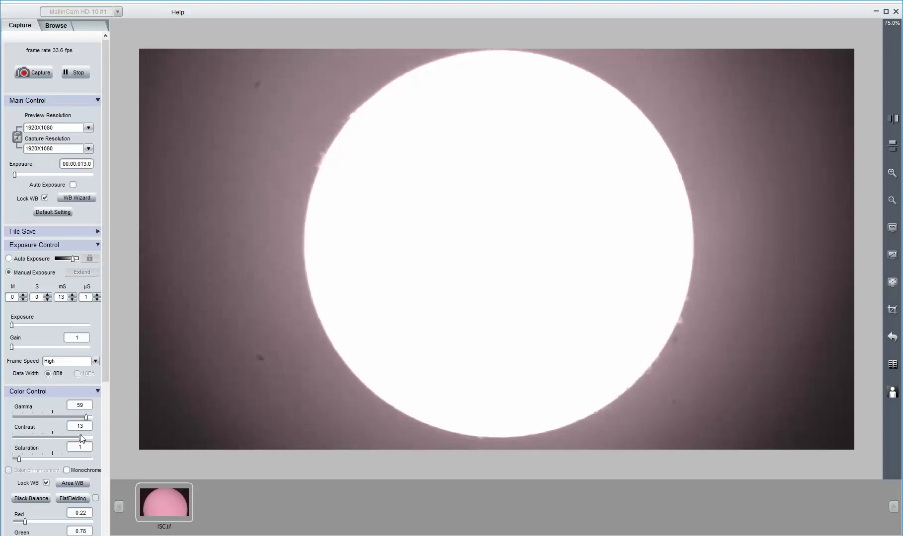
pyautogui.click(82, 437)
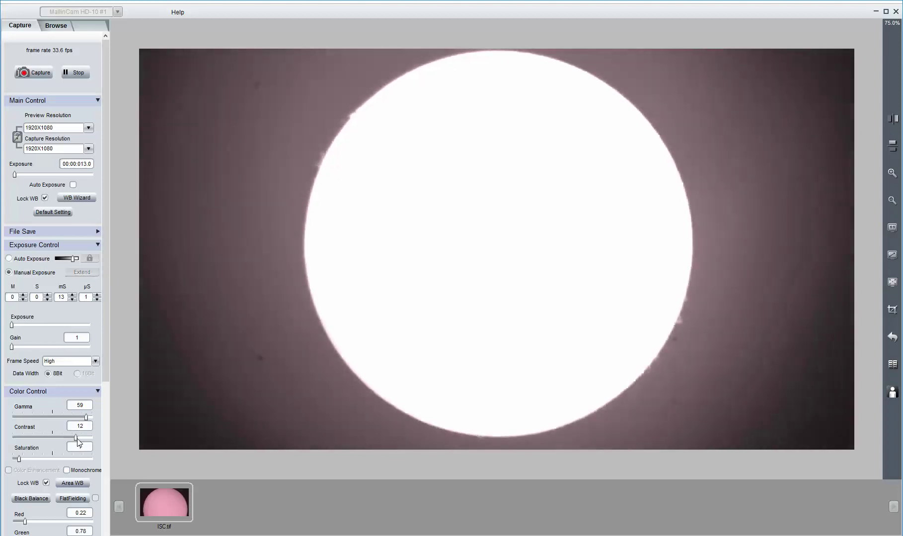
pyautogui.click(91, 437)
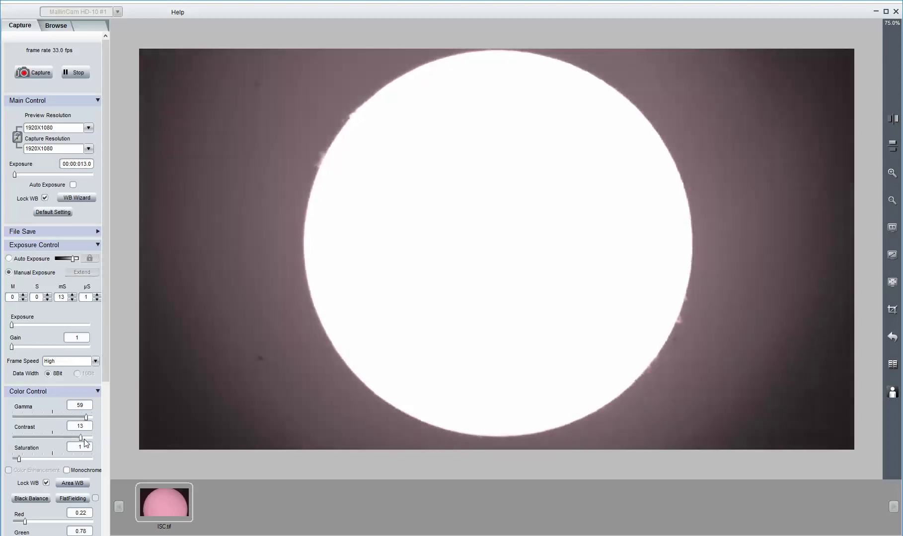
pyautogui.click(89, 438)
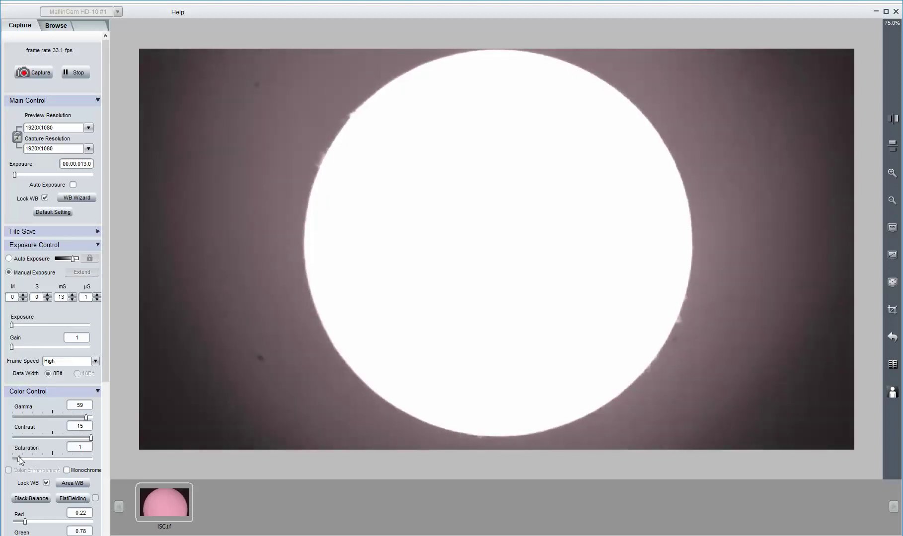
pyautogui.scroll(-1, 19, 458)
pyautogui.moveTo(24, 460)
pyautogui.mouseDown()
pyautogui.moveTo(62, 458)
pyautogui.moveTo(24, 456)
pyautogui.mouseUp()
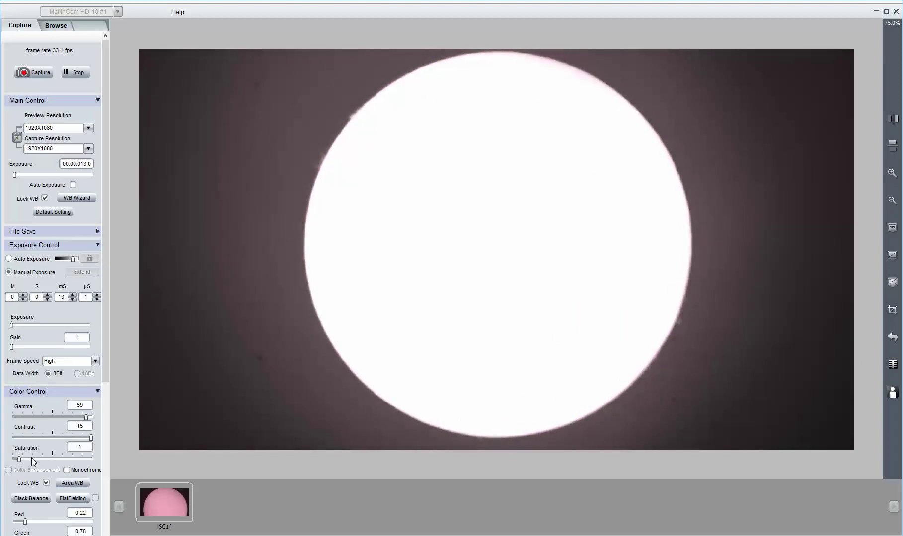
# Step: Reduce the manual exposure to 3 ms to bring back detail on the overexposed solar disk
pyautogui.click(73, 299)
pyautogui.click(73, 299)
pyautogui.click(72, 300)
pyautogui.click(72, 299)
pyautogui.click(72, 300)
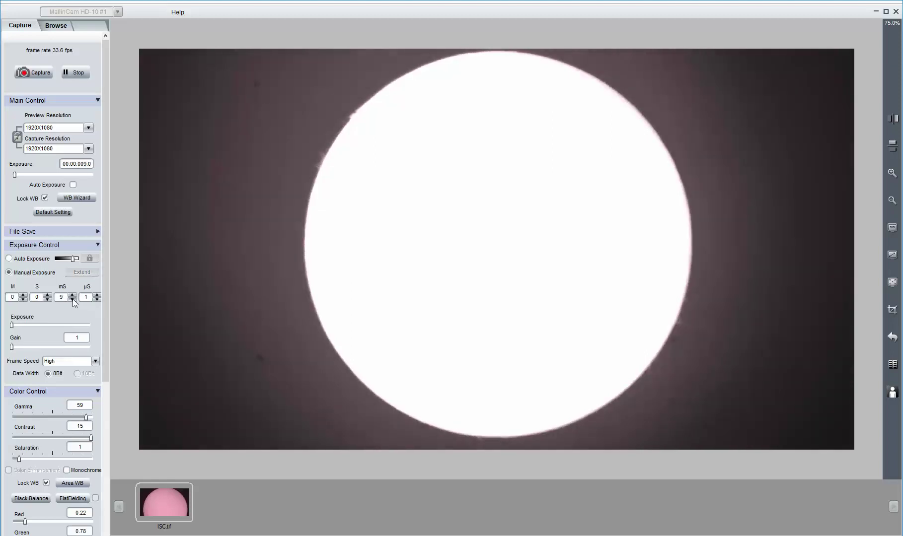
pyautogui.click(73, 299)
pyautogui.click(73, 299)
pyautogui.click(73, 299)
pyautogui.click(73, 299)
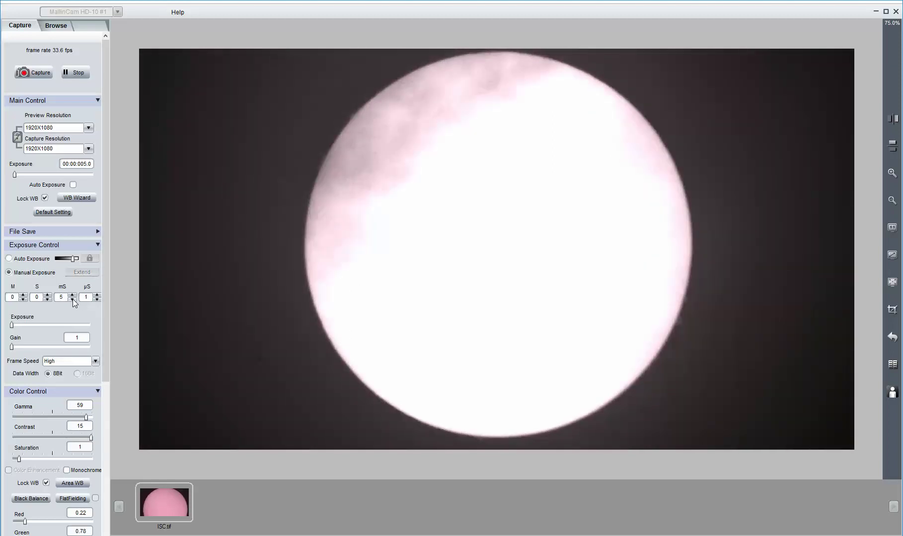
pyautogui.click(73, 300)
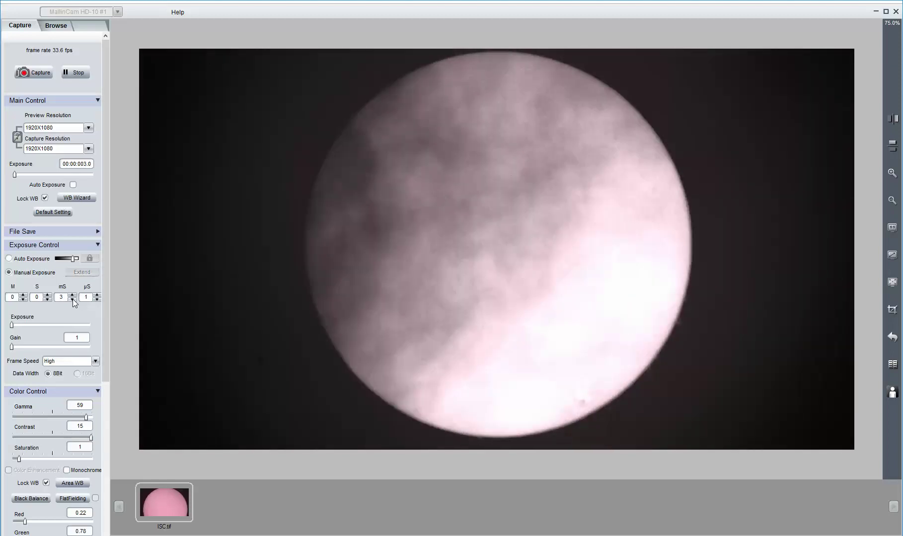